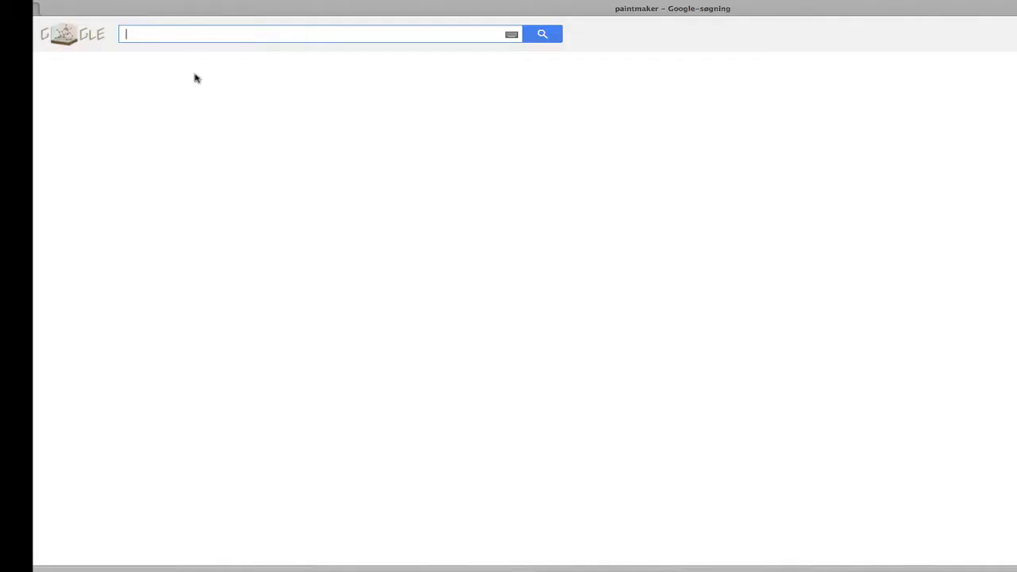
# Search Google for 'paintmaker' and open the 'PaintMaker - Sensual Logic' result.
pyautogui.write('pa')
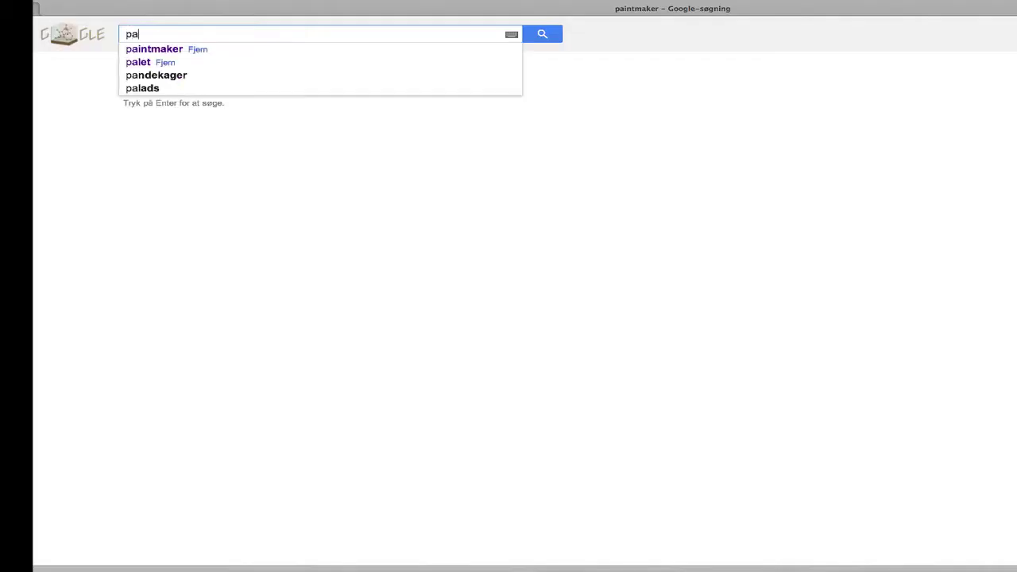
pyautogui.write('intmaker')
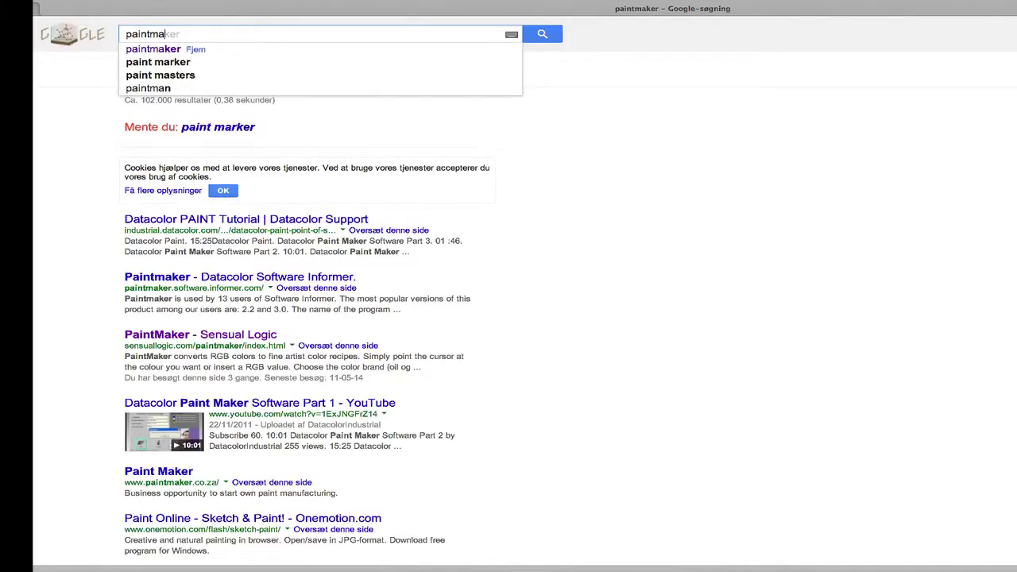
pyautogui.click(223, 336)
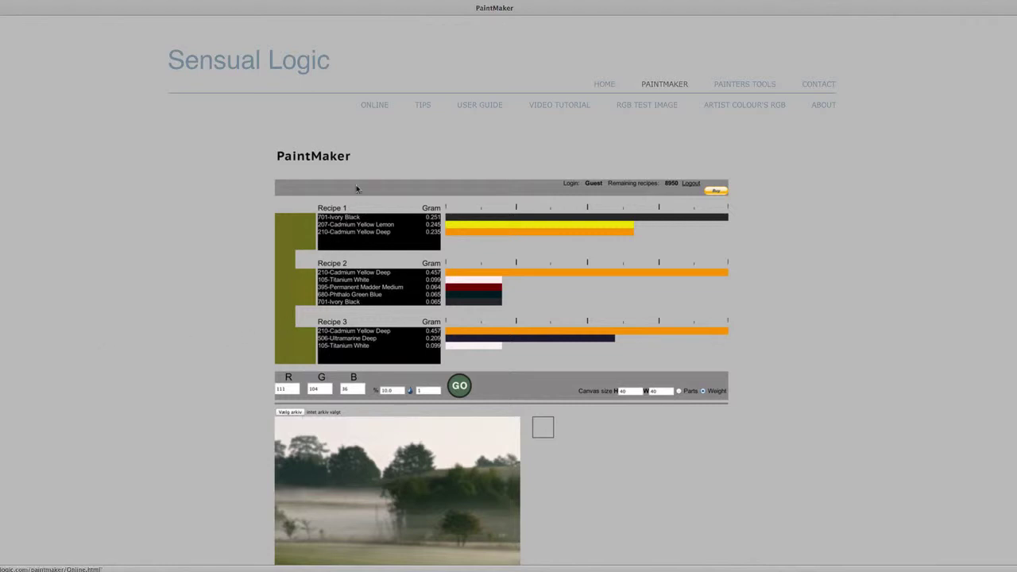
# Open the online version of PaintMaker and load the IMG_3334.JPG painting.
pyautogui.click(375, 106)
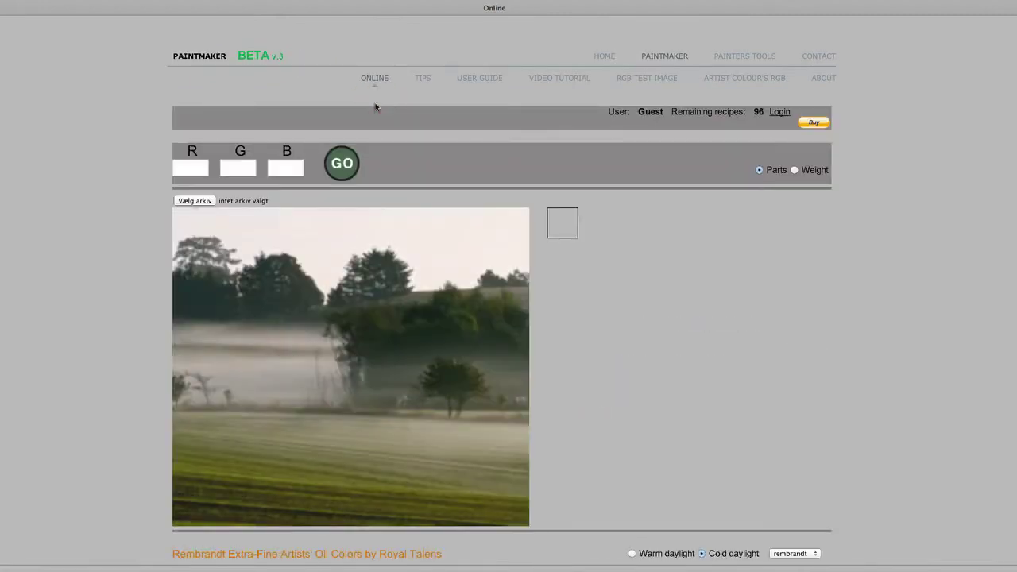
pyautogui.click(367, 302)
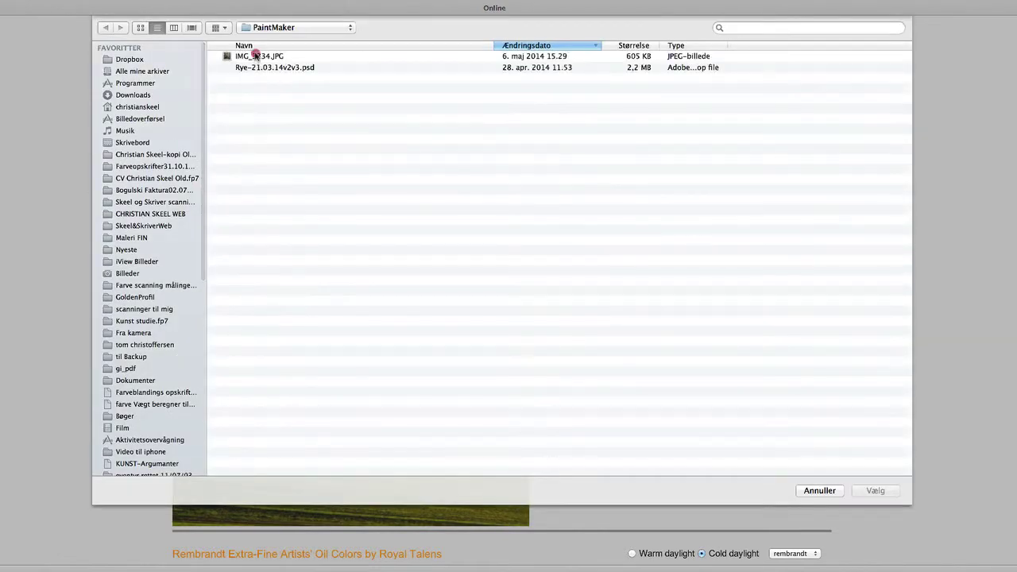
pyautogui.doubleClick(256, 55)
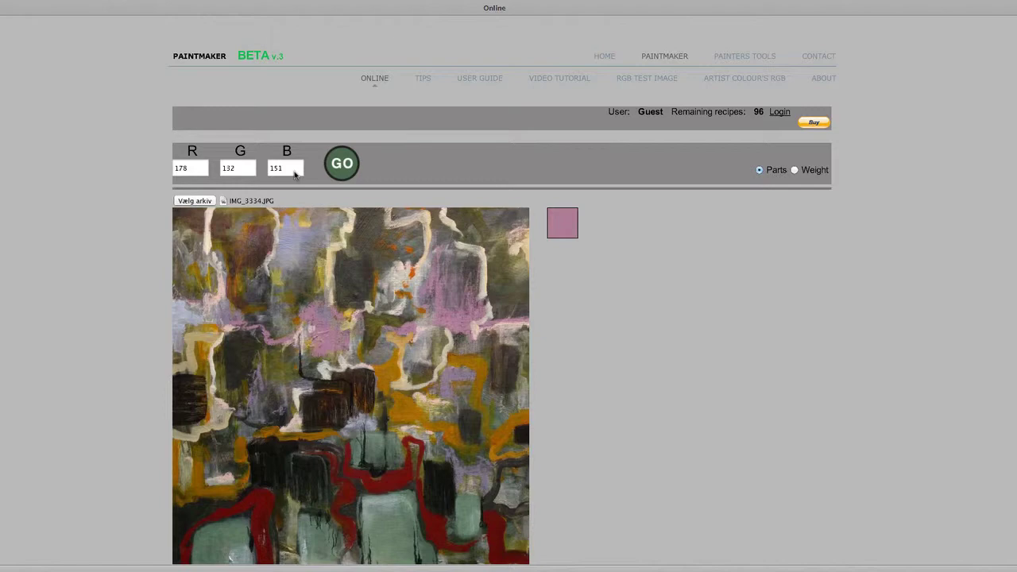
pyautogui.scroll(-5, 557, 337)
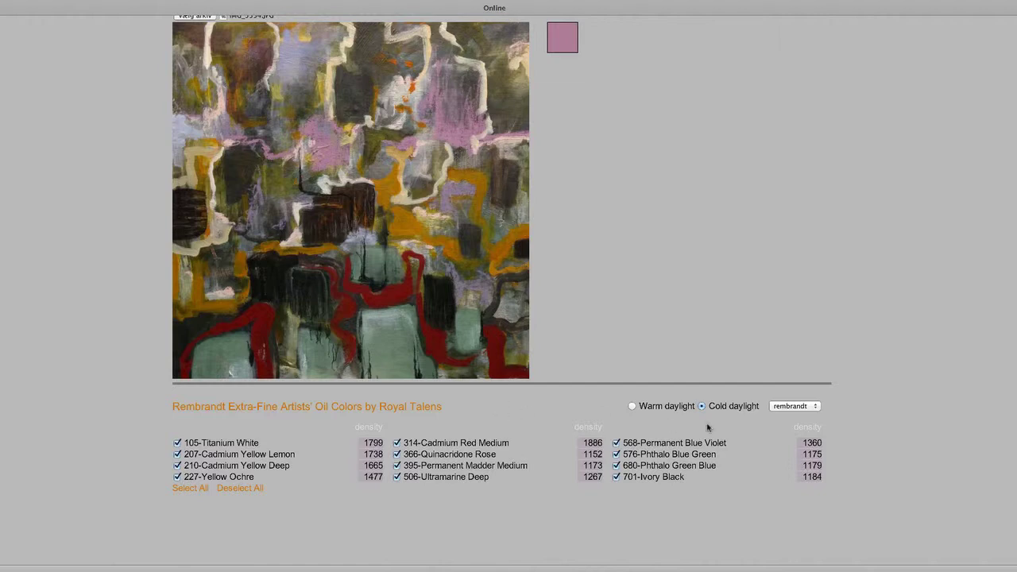
# Switch the paint brand to Golden Heavy Body Acrylic Colors.
pyautogui.click(795, 407)
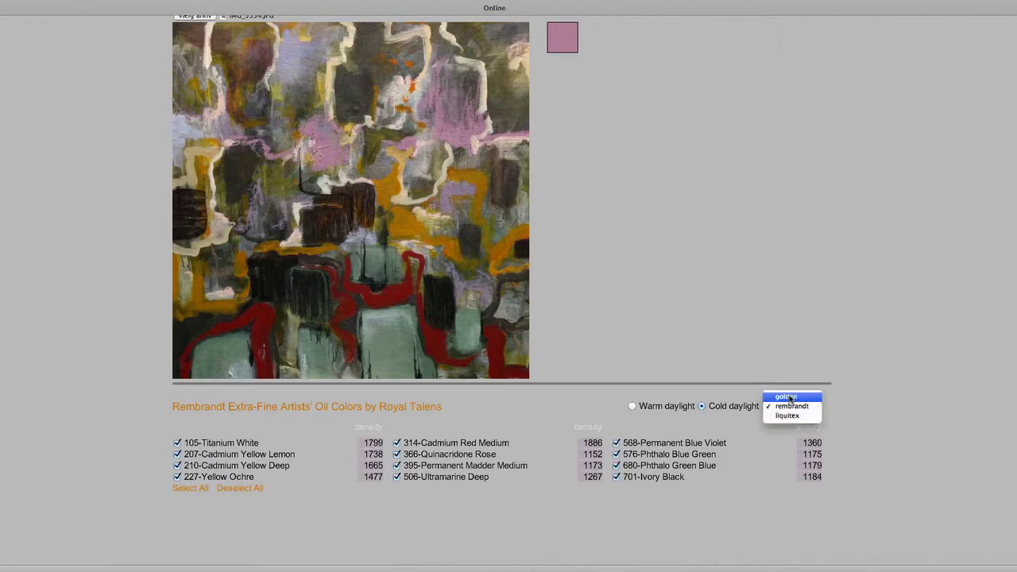
pyautogui.click(791, 397)
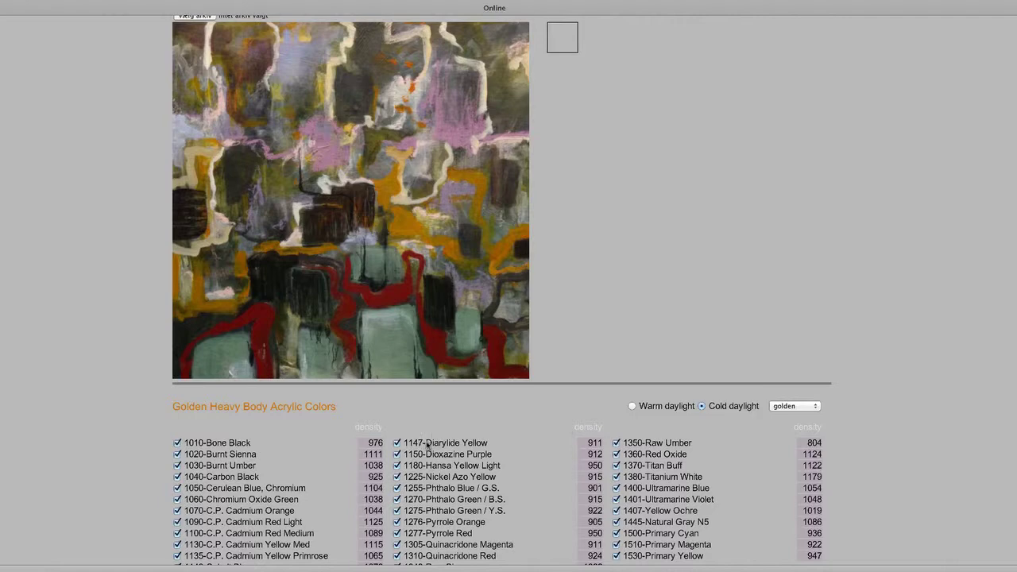
pyautogui.scroll(-3, 428, 446)
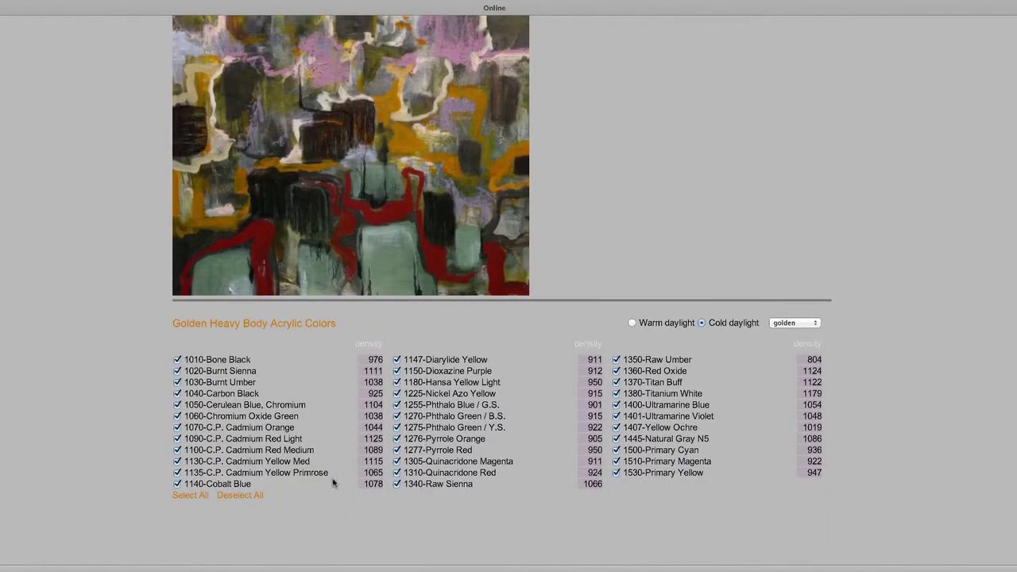
# Deselect all paints, then tick Bone Black, Cadmium Red Medium, Cadmium Yellow Primrose, Cobalt Blue, Yellow Ochre, Cadmium Orange and others.
pyautogui.click(240, 495)
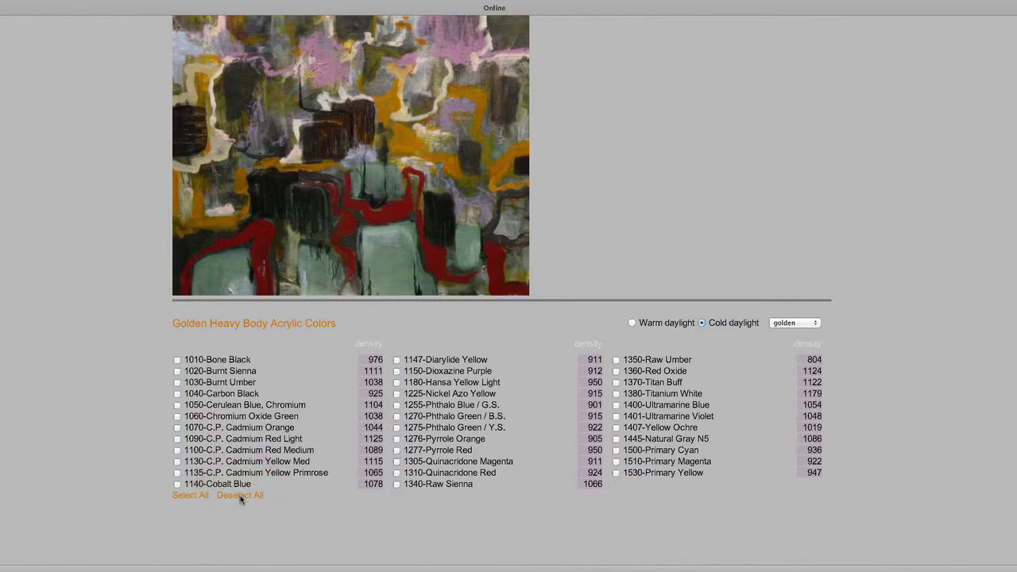
pyautogui.click(239, 361)
pyautogui.click(248, 439)
pyautogui.click(247, 439)
pyautogui.click(248, 450)
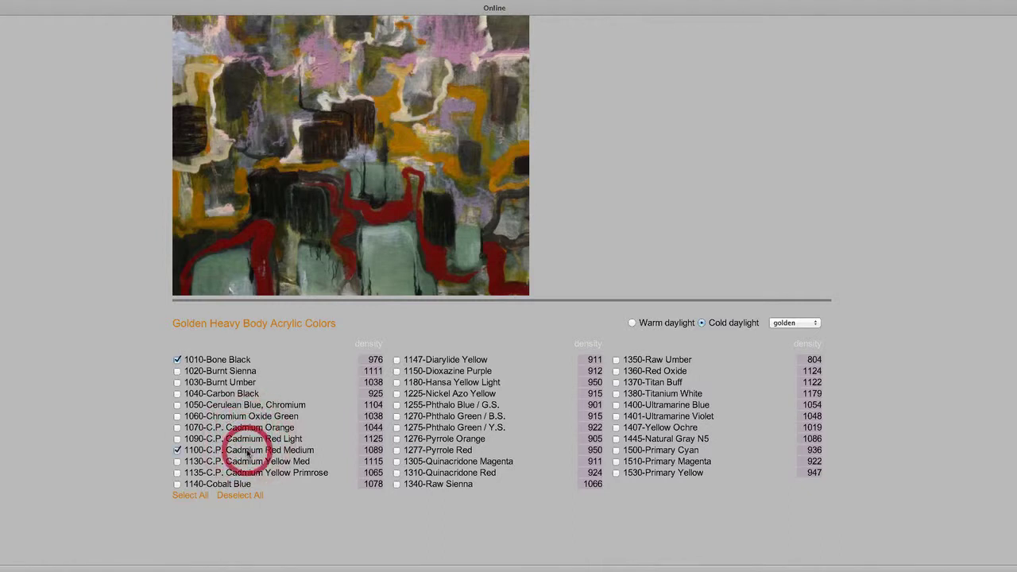
pyautogui.click(252, 472)
pyautogui.click(243, 485)
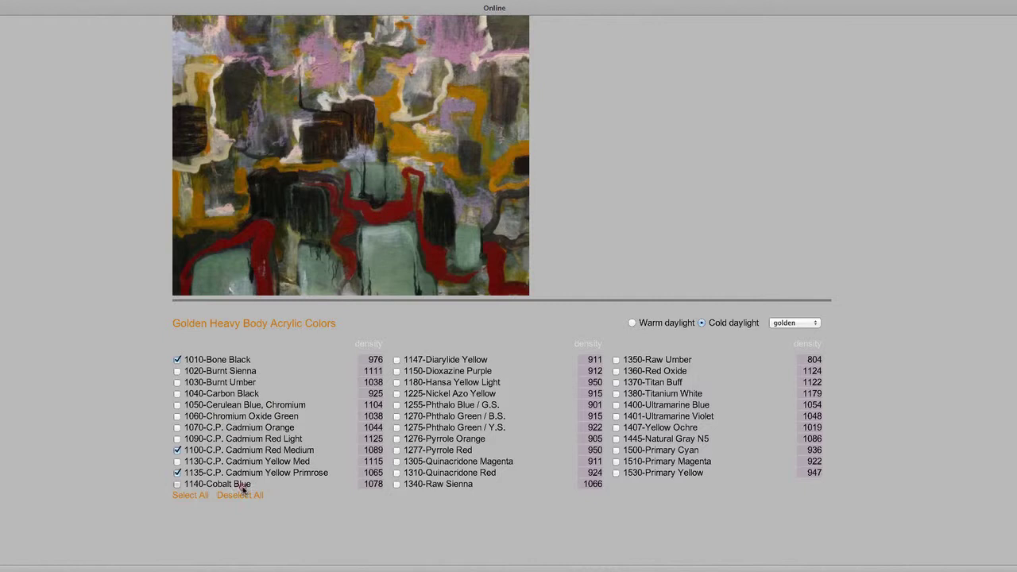
pyautogui.click(659, 426)
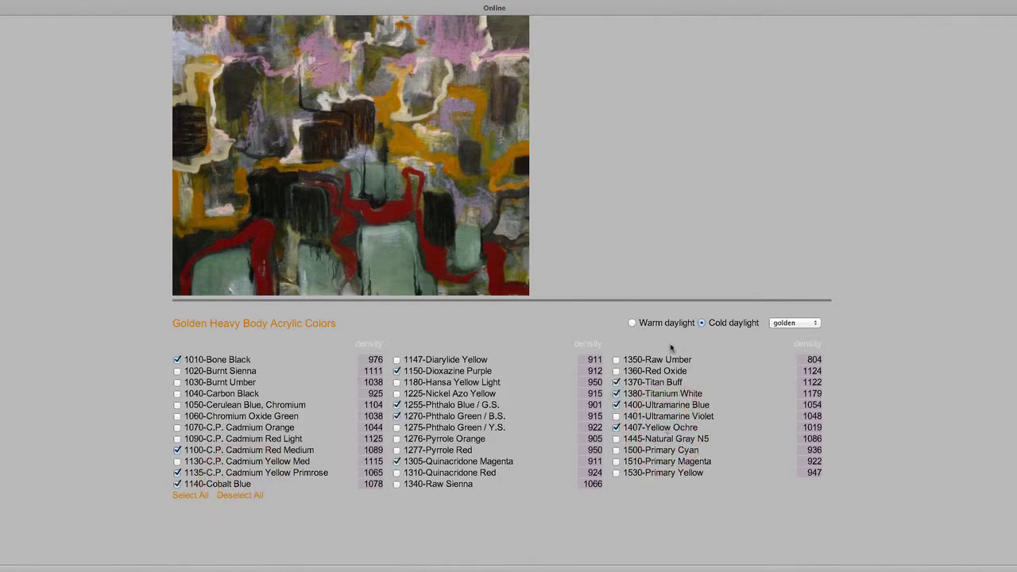
pyautogui.click(289, 429)
# Sample the painting's pink (RGB 181, 136, 155) and calculate three parts-based recipes.
pyautogui.scroll(5, 294, 341)
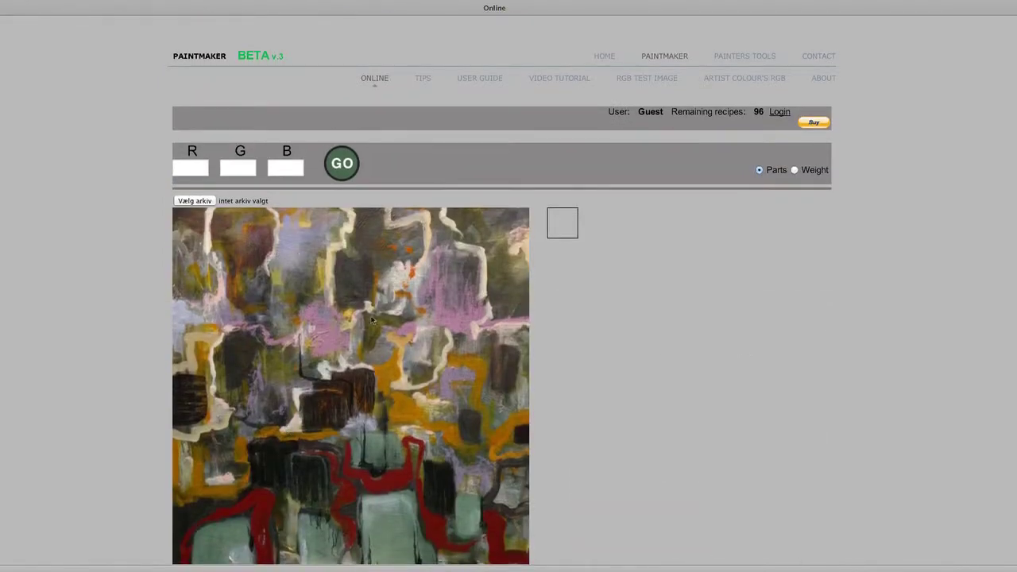
pyautogui.click(455, 323)
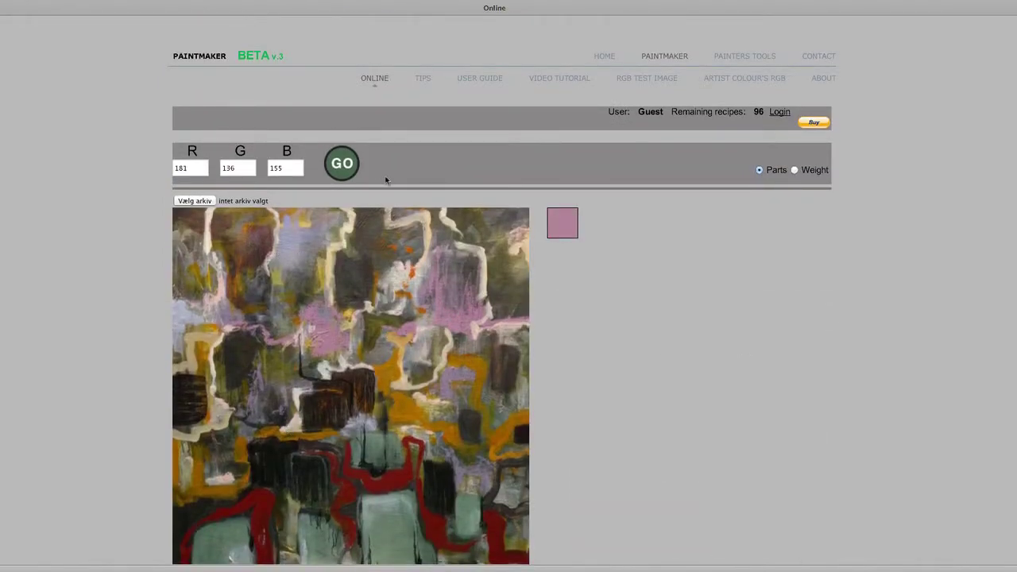
pyautogui.click(346, 163)
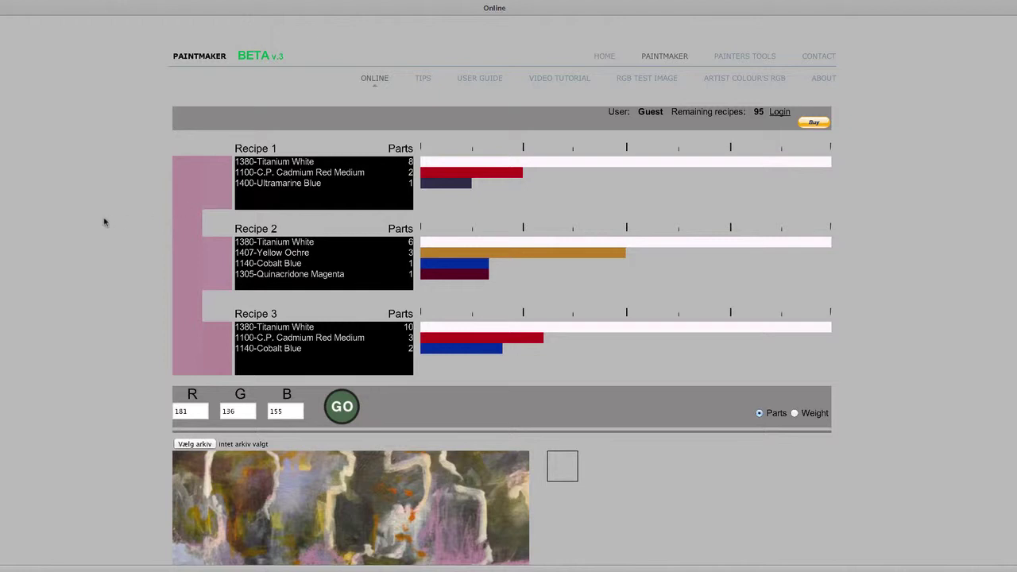
pyautogui.scroll(-1, 103, 222)
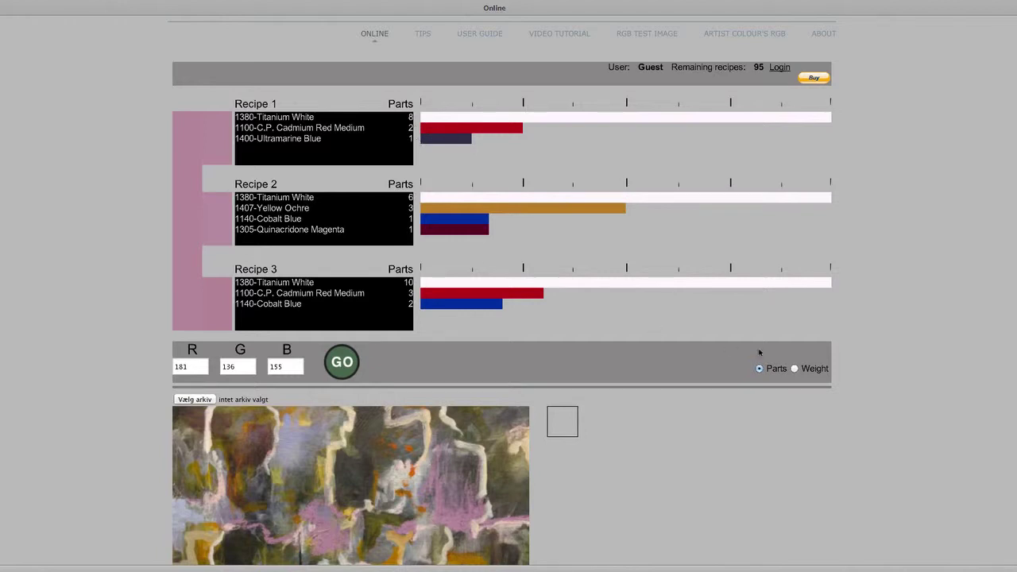
# Show recipe amounts in grams and set the canvas size to 120 × 90.
pyautogui.click(795, 369)
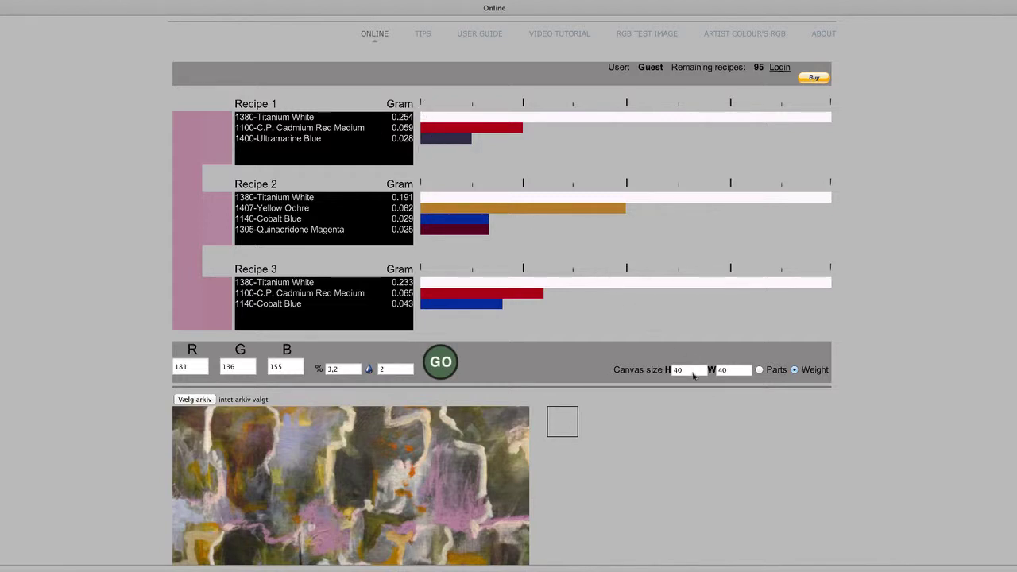
pyautogui.moveTo(690, 372); pyautogui.dragTo(659, 371)
pyautogui.scroll(-1, 659, 372)
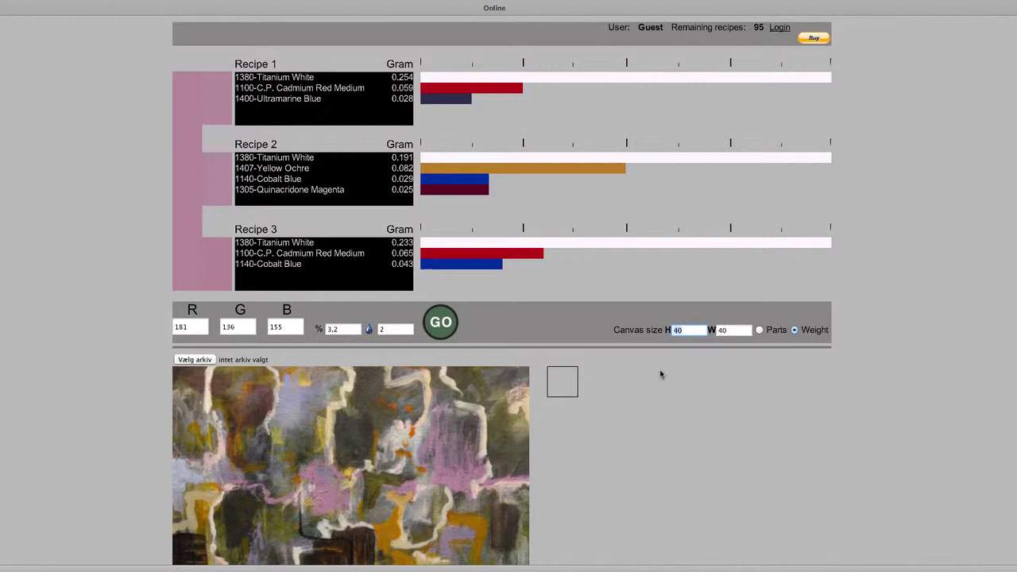
pyautogui.write('120')
pyautogui.doubleClick(723, 330)
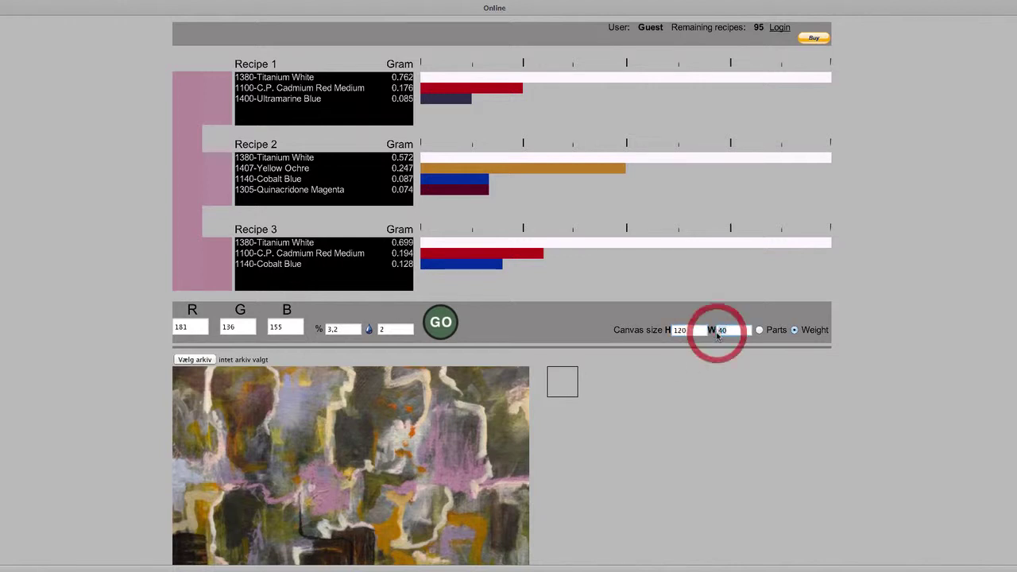
pyautogui.write('90')
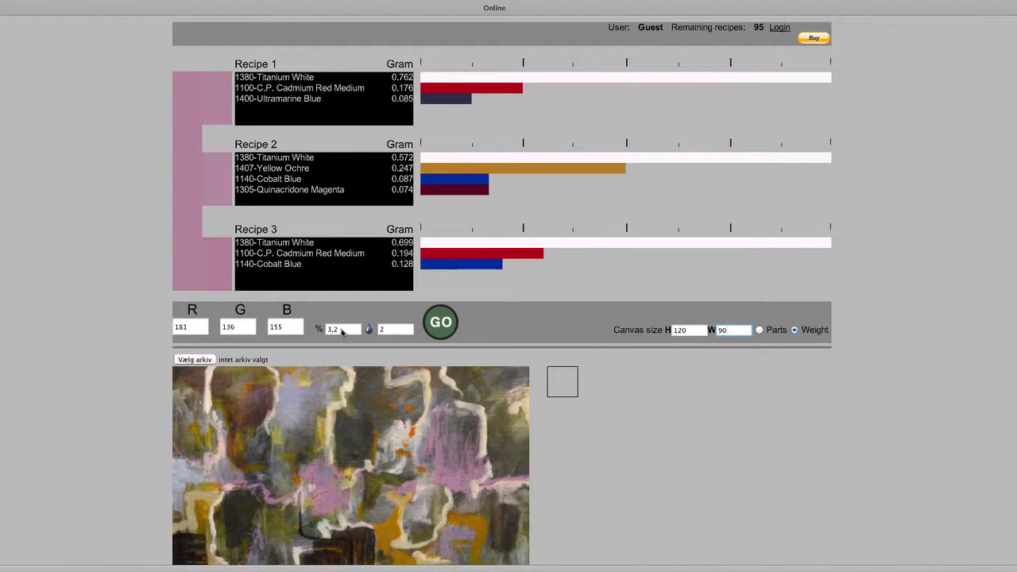
# Set the percentage to 6 and the drops to 1, then recalculate the recipes.
pyautogui.moveTo(343, 332); pyautogui.dragTo(319, 331)
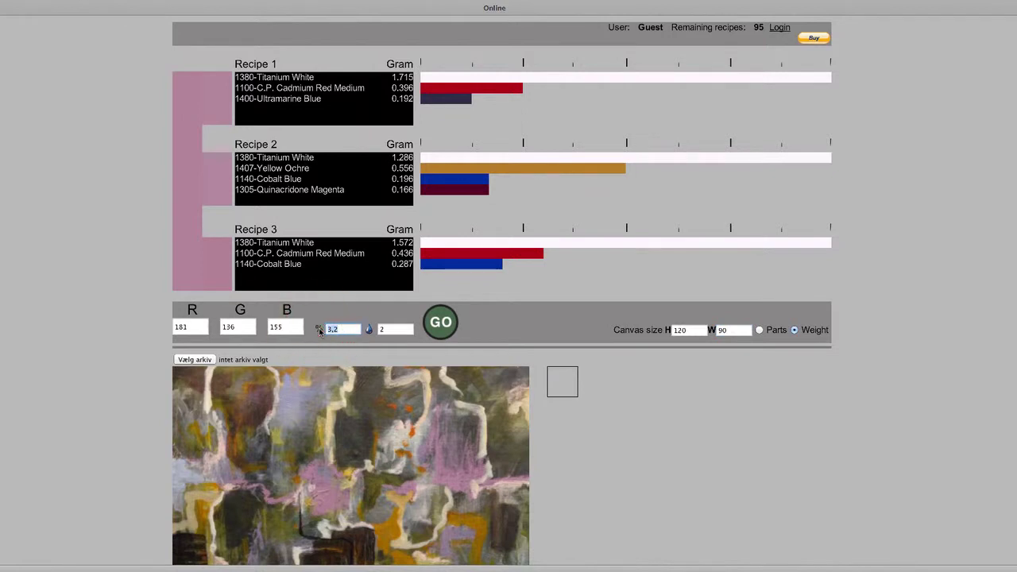
pyautogui.write('6')
pyautogui.click(379, 331)
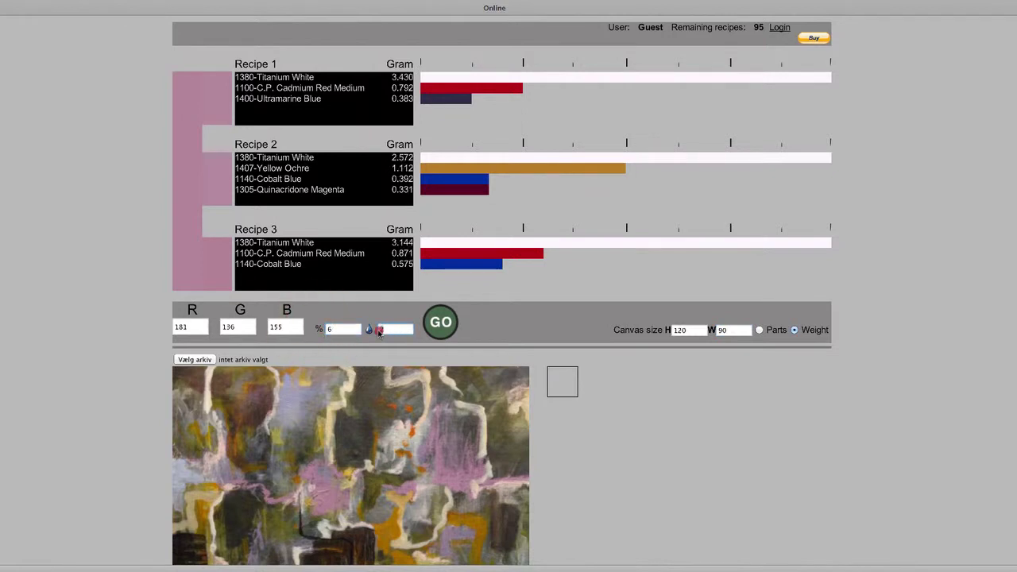
pyautogui.write('1')
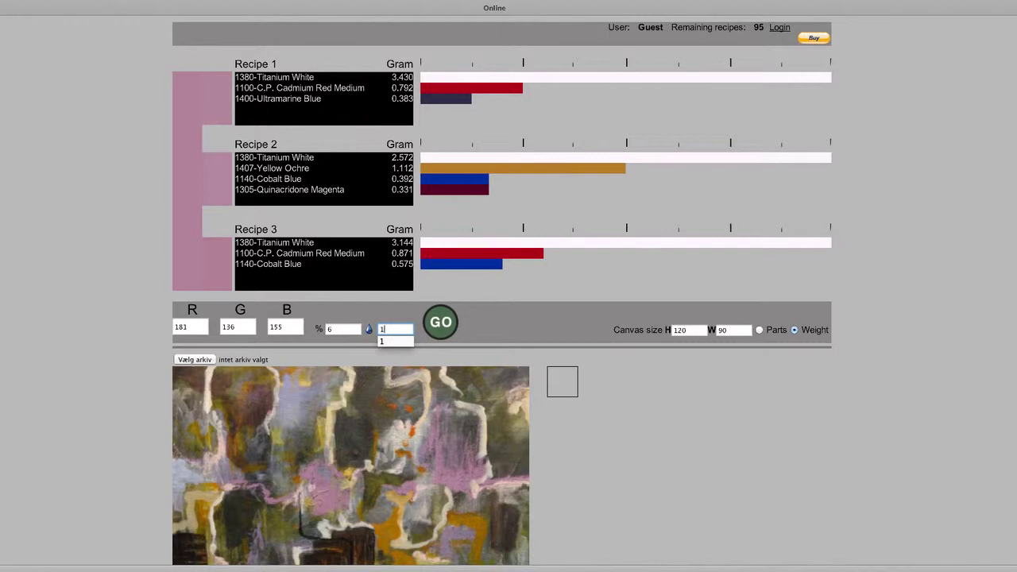
pyautogui.click(449, 293)
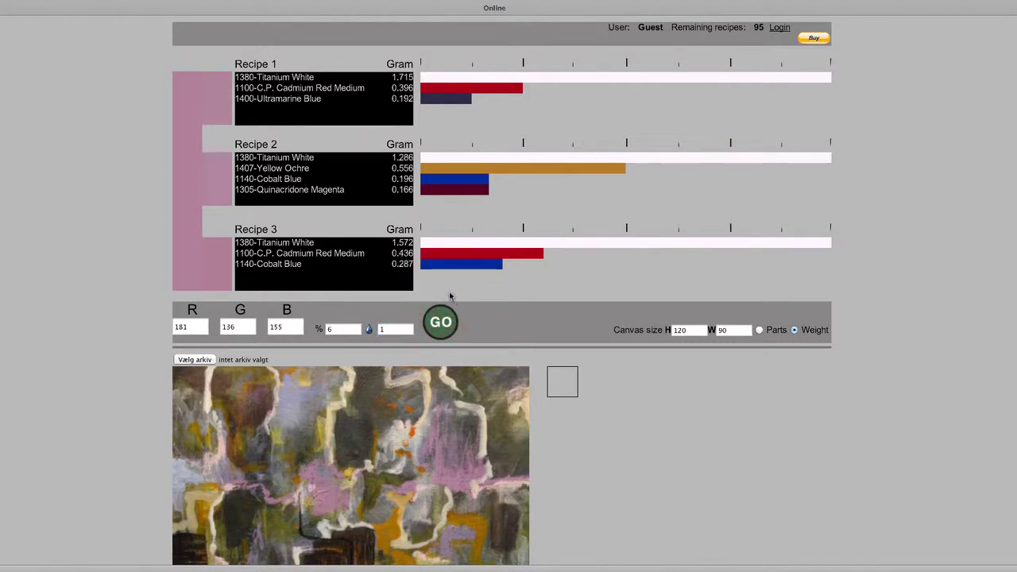
# Replace the source image with the landscape file Rye-21.03.14v2v3.psd.
pyautogui.scroll(1, 449, 296)
pyautogui.scroll(-5, 448, 296)
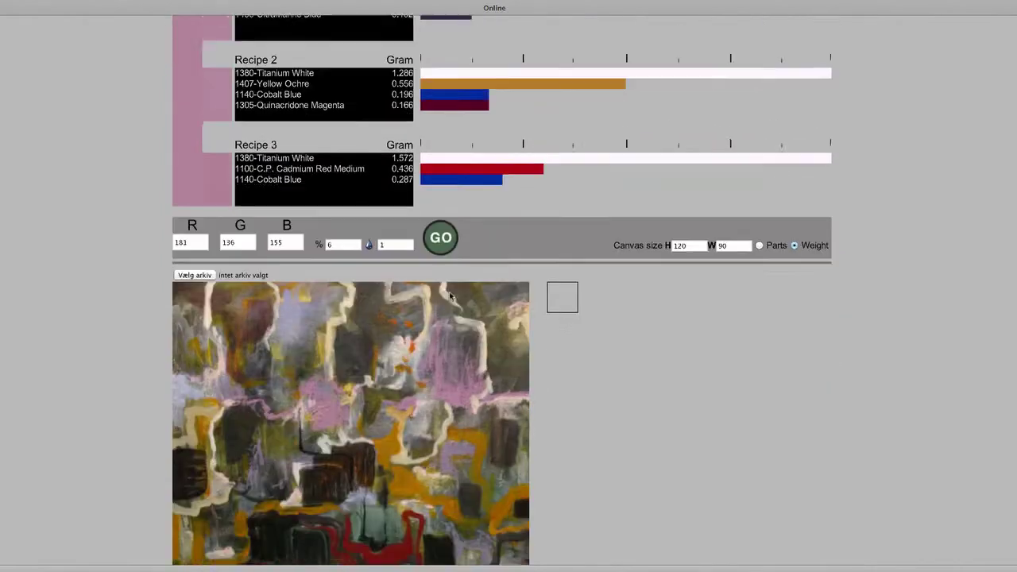
pyautogui.scroll(5, 448, 297)
pyautogui.scroll(1, 448, 294)
pyautogui.scroll(-3, 449, 293)
pyautogui.click(194, 285)
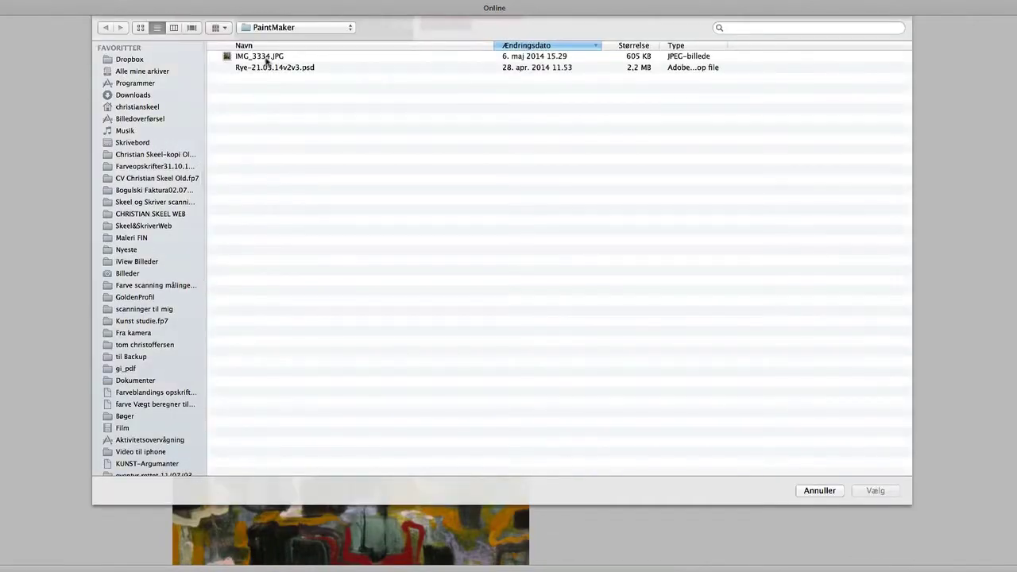
pyautogui.click(258, 69)
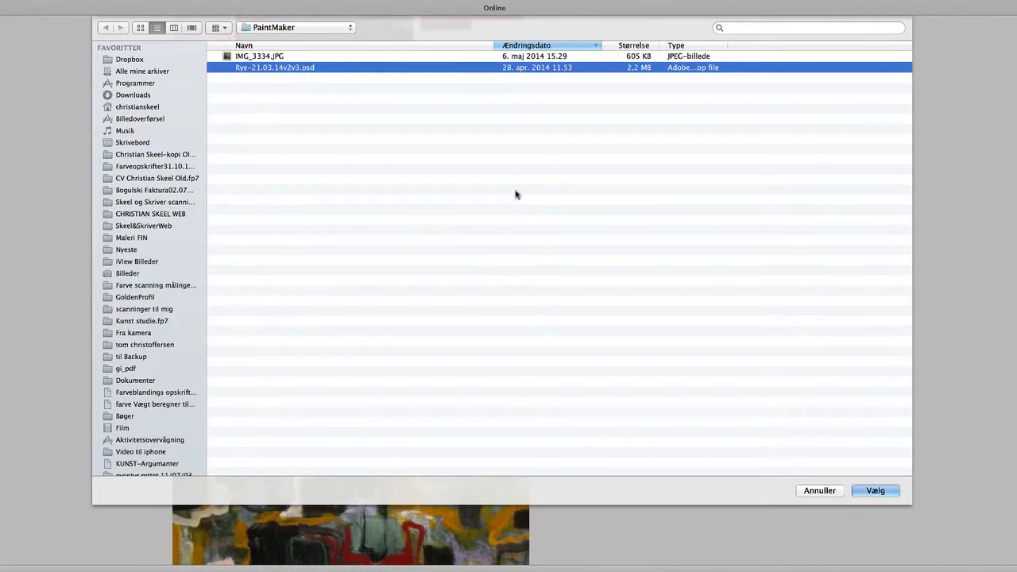
pyautogui.click(874, 491)
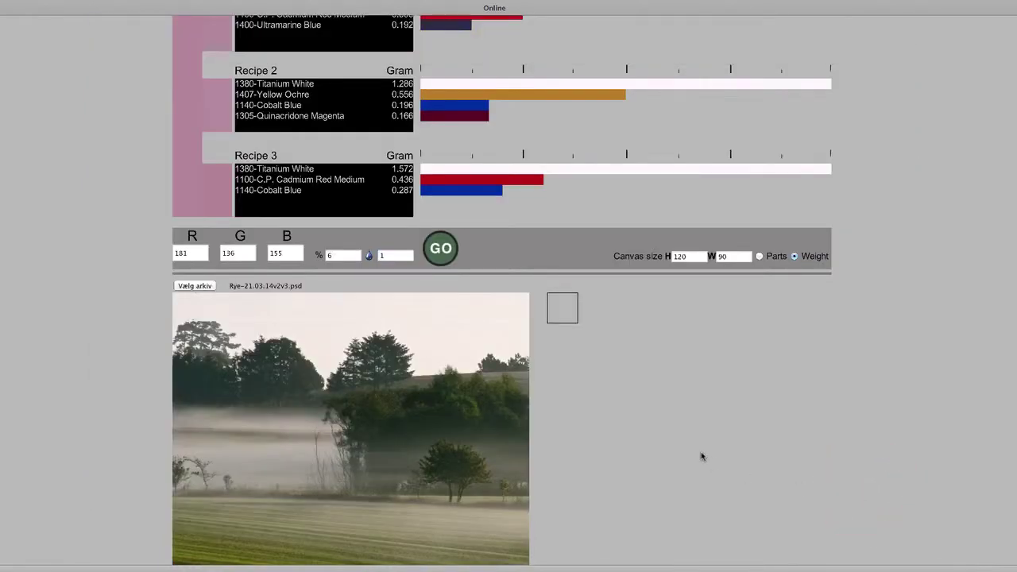
pyautogui.scroll(-3, 702, 456)
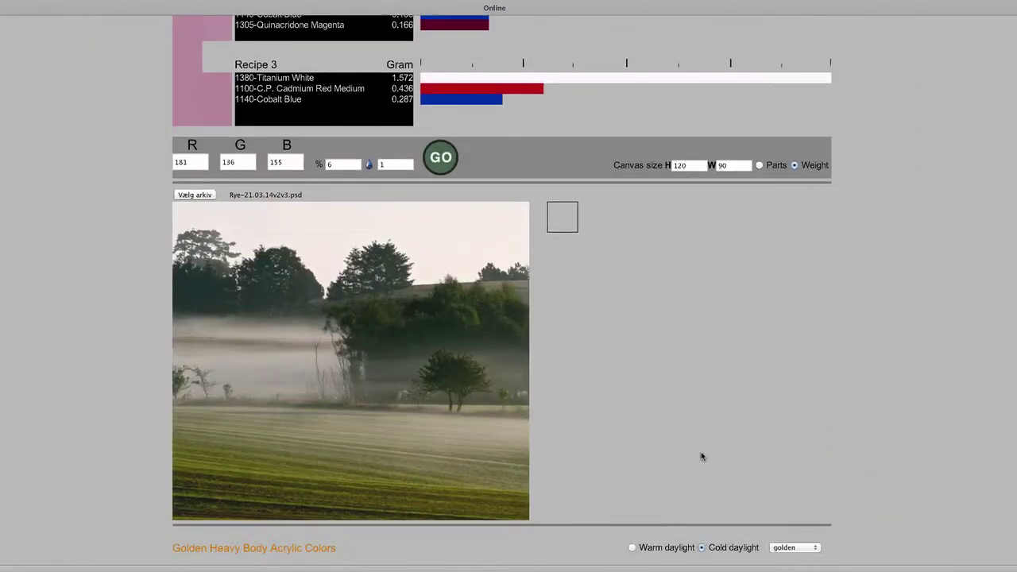
# Sample the mist's grey RGB 179, 171, 163 and calculate its three gram recipes.
pyautogui.click(251, 366)
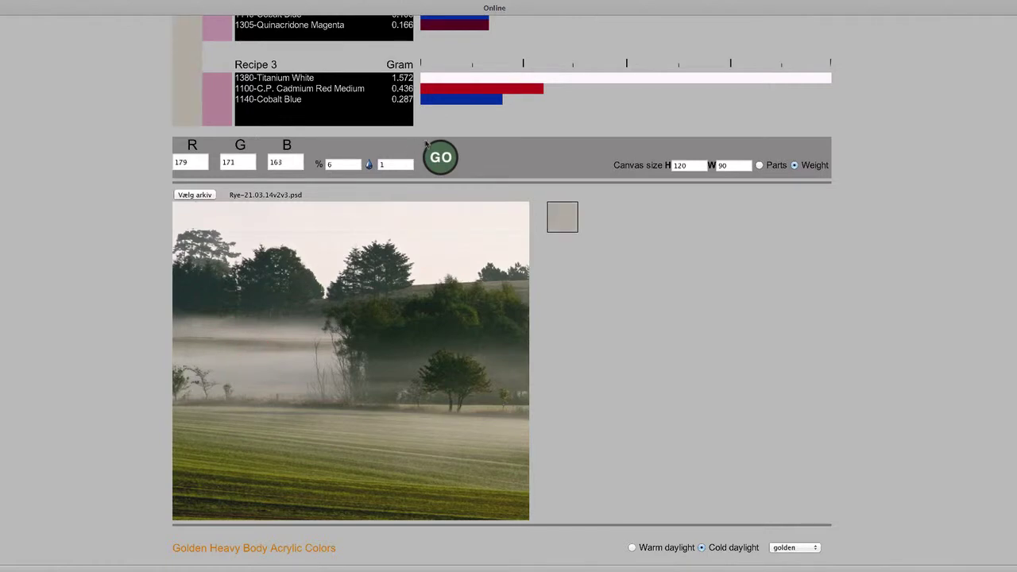
pyautogui.scroll(-8, 445, 155)
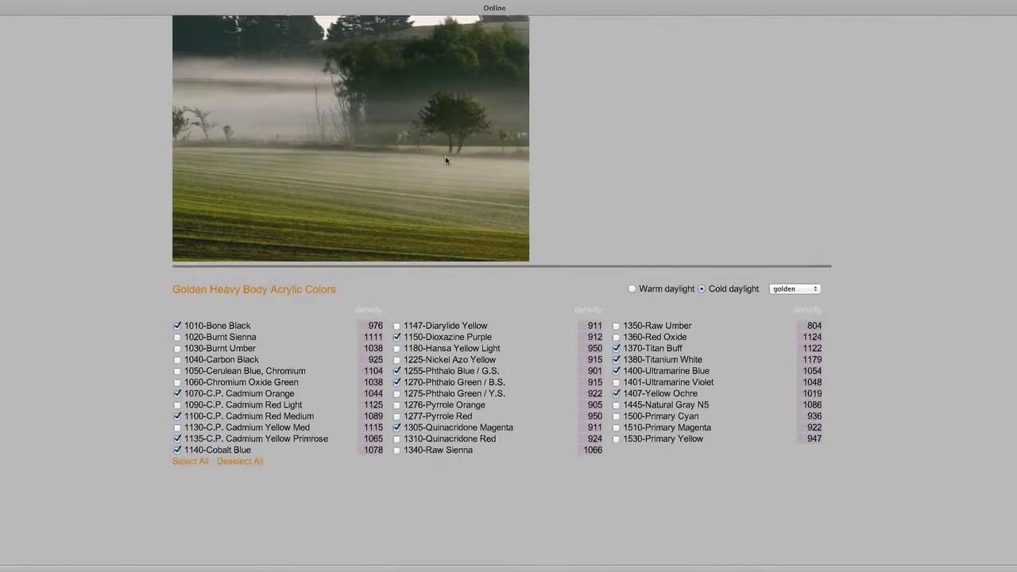
pyautogui.scroll(9, 444, 156)
pyautogui.click(450, 194)
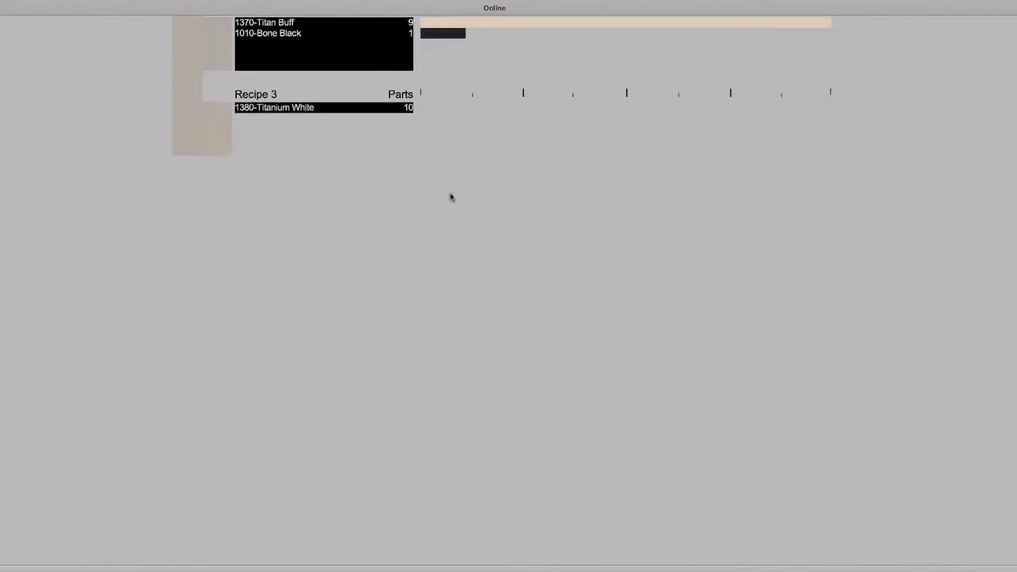
pyautogui.scroll(5, 449, 194)
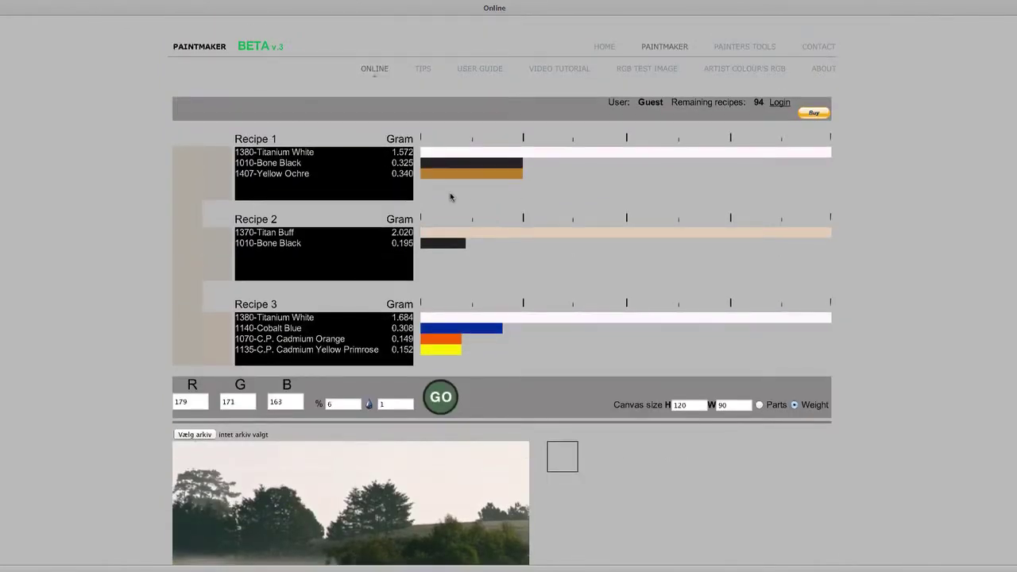
pyautogui.scroll(-2, 449, 196)
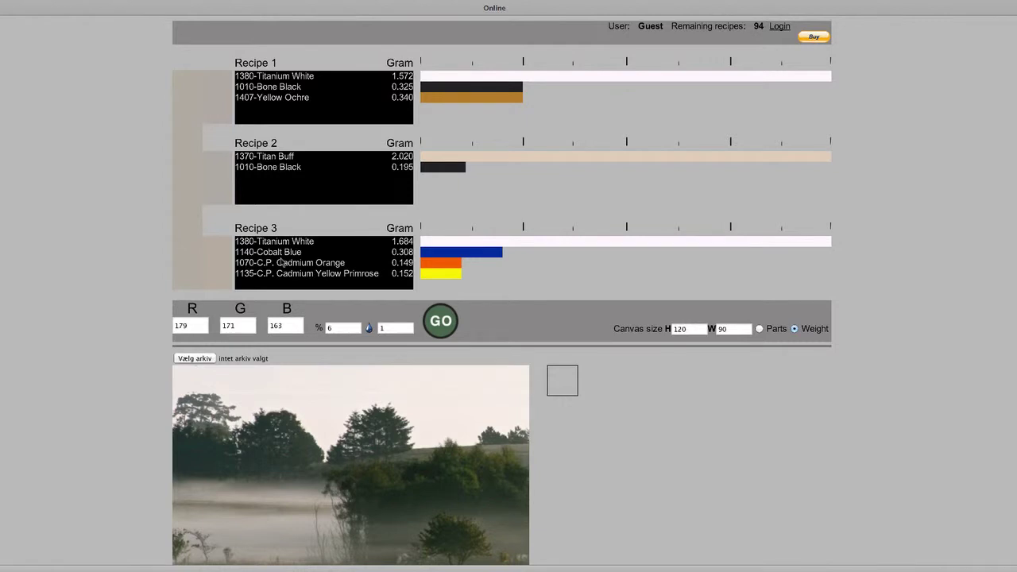
pyautogui.scroll(2, 293, 161)
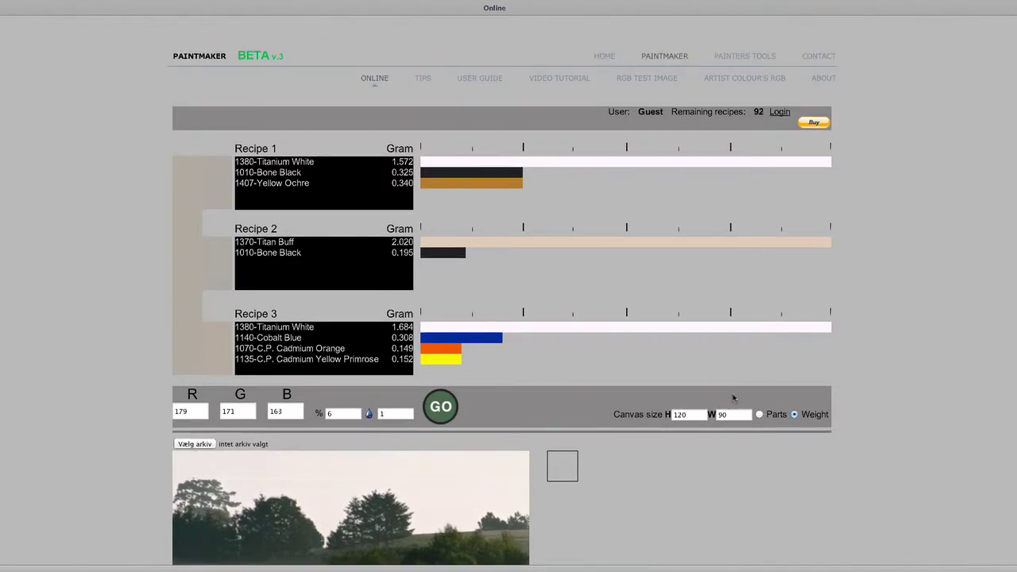
# Switch the recipe amounts from Gram to Parts.
pyautogui.click(759, 414)
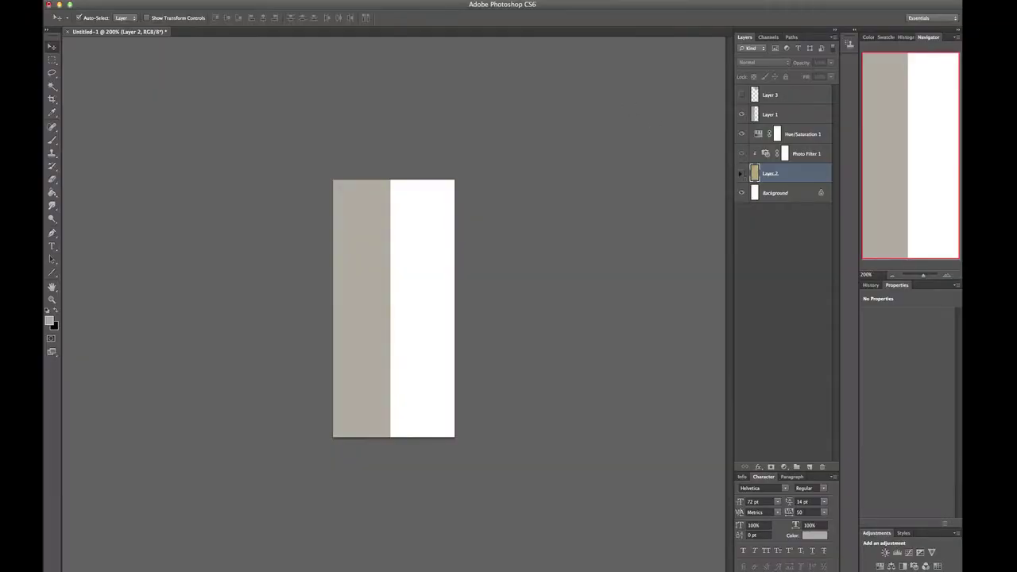
# Turn on Layer 2's eye icon in the Layers panel.
pyautogui.click(741, 173)
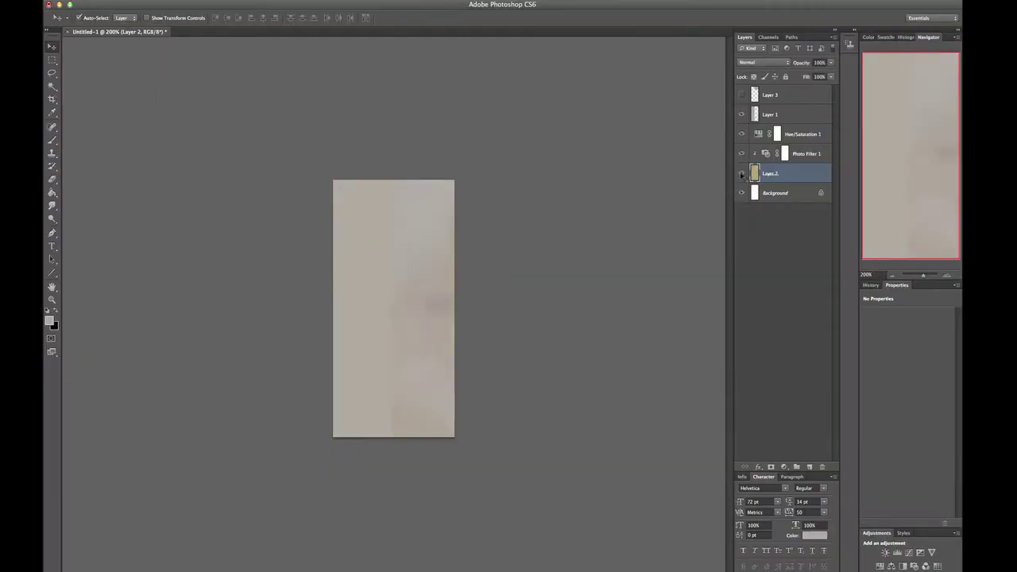